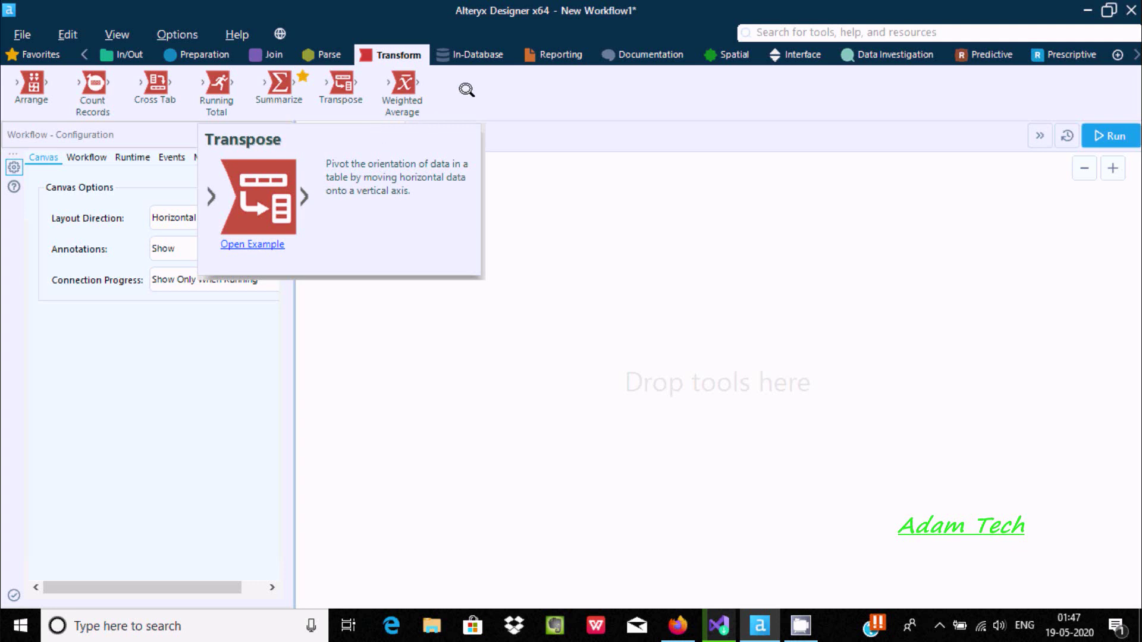
# Add an Input Data tool to the empty canvas and connect it to the CSV file File3.
pyautogui.click(127, 57)
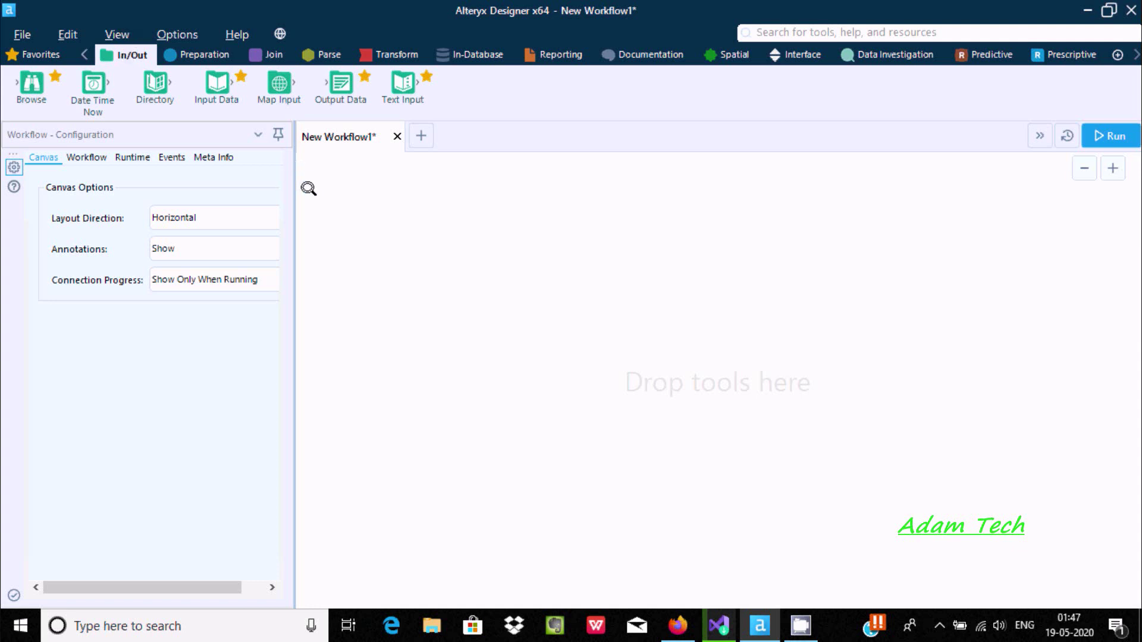
pyautogui.moveTo(208, 91); pyautogui.dragTo(384, 231)
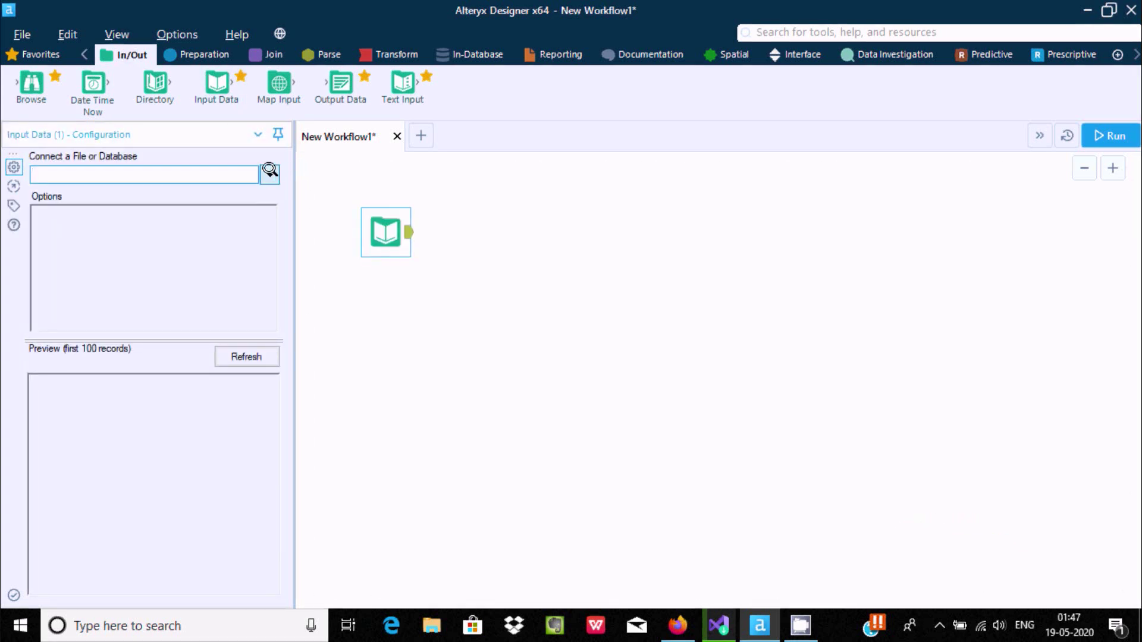
pyautogui.click(270, 171)
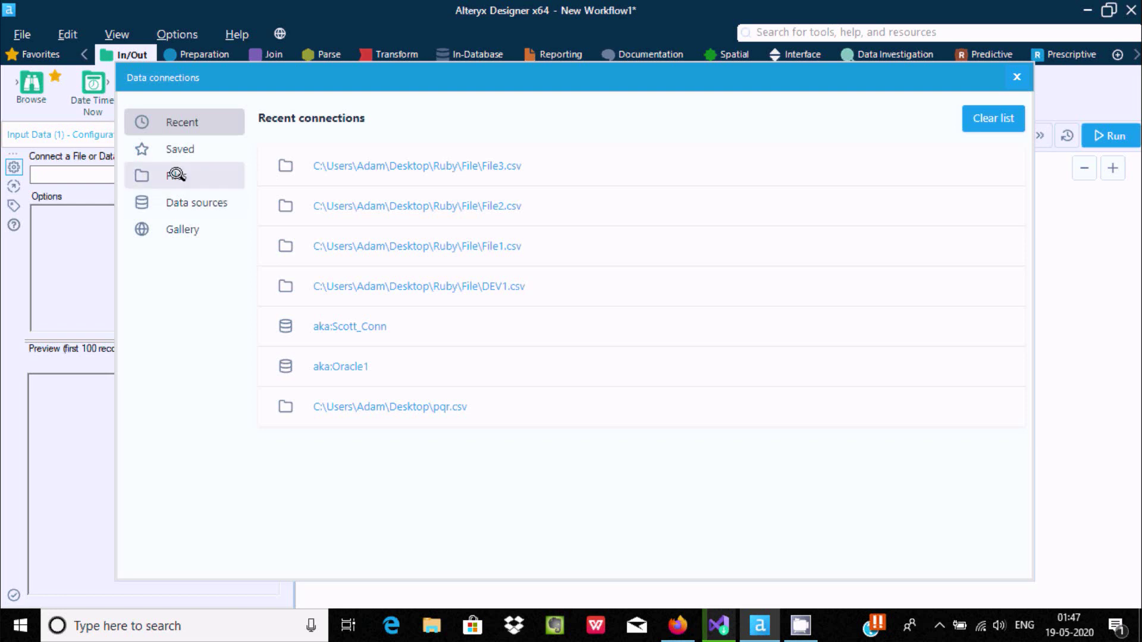
pyautogui.click(176, 174)
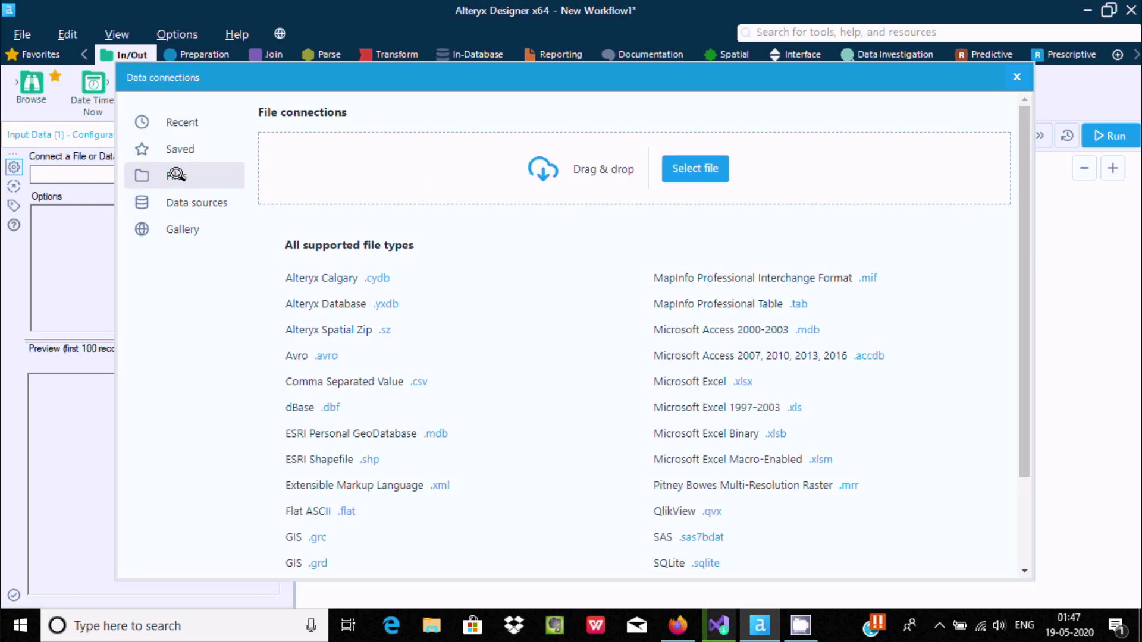
pyautogui.click(364, 379)
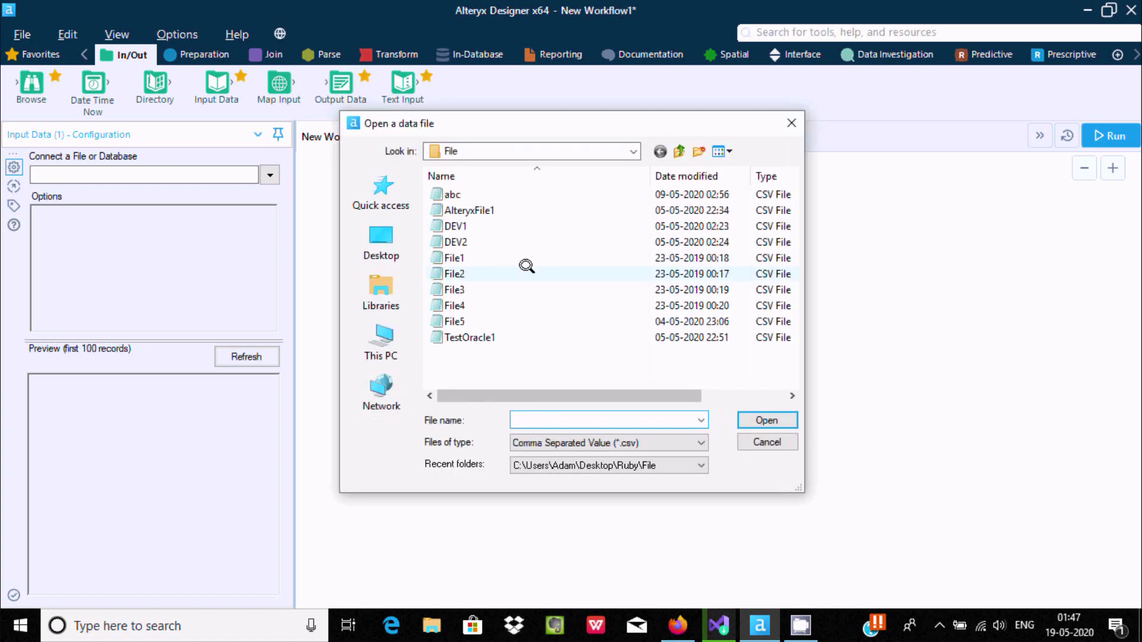
pyautogui.click(439, 289)
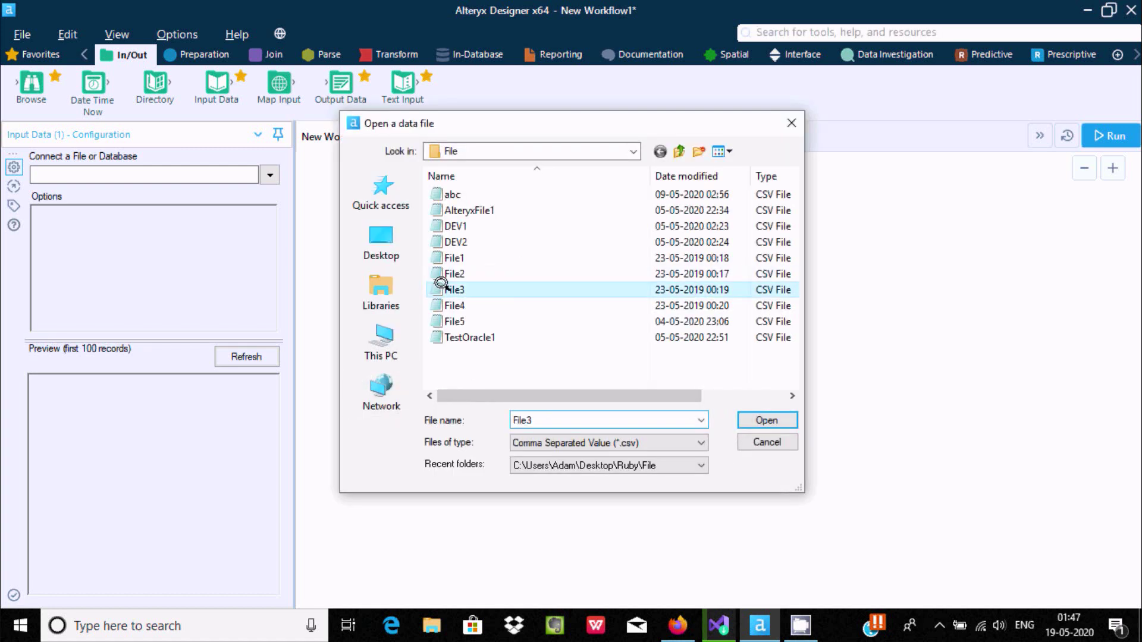
pyautogui.click(765, 419)
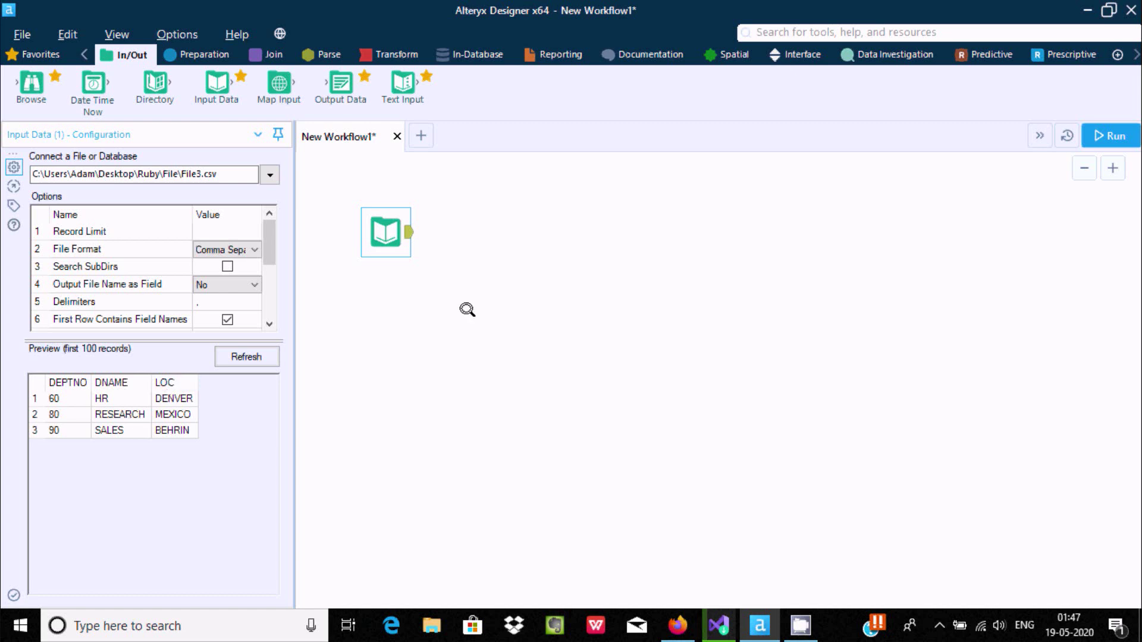
# Place a Transpose tool beside the File3.csv input and connect the input's output to it.
pyautogui.click(395, 54)
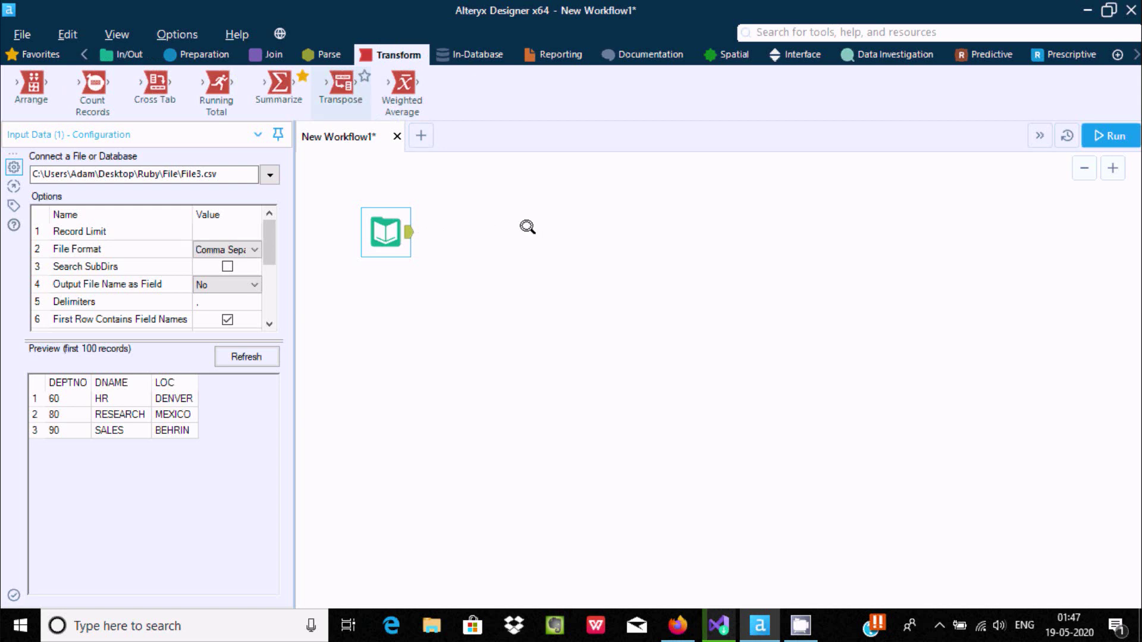
pyautogui.moveTo(527, 226); pyautogui.dragTo(529, 230)
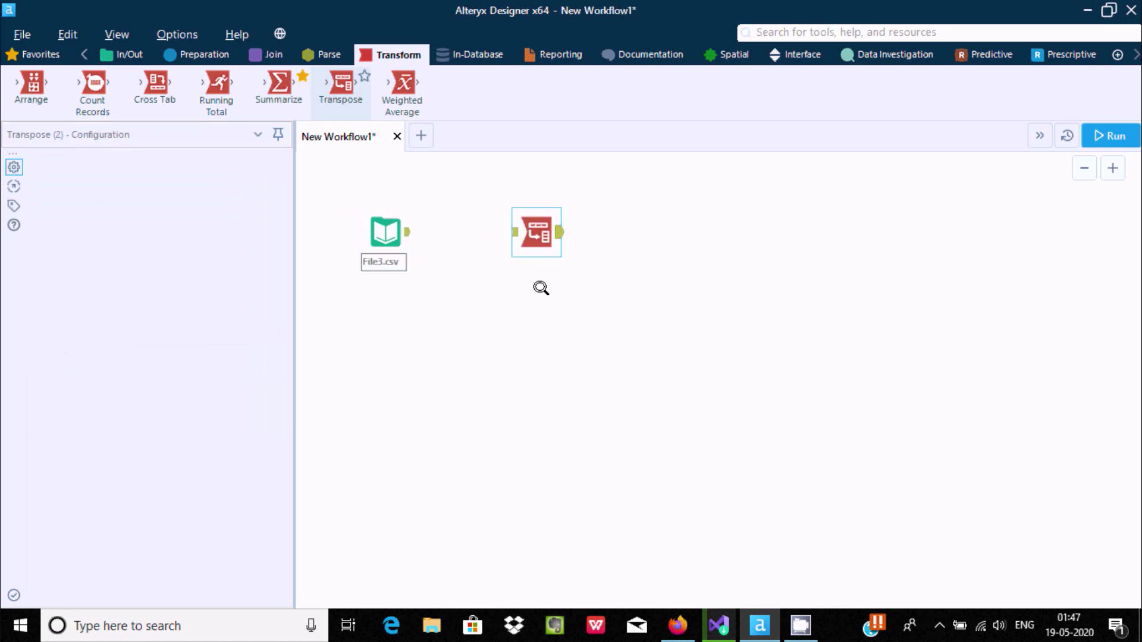
pyautogui.moveTo(407, 231); pyautogui.dragTo(517, 232)
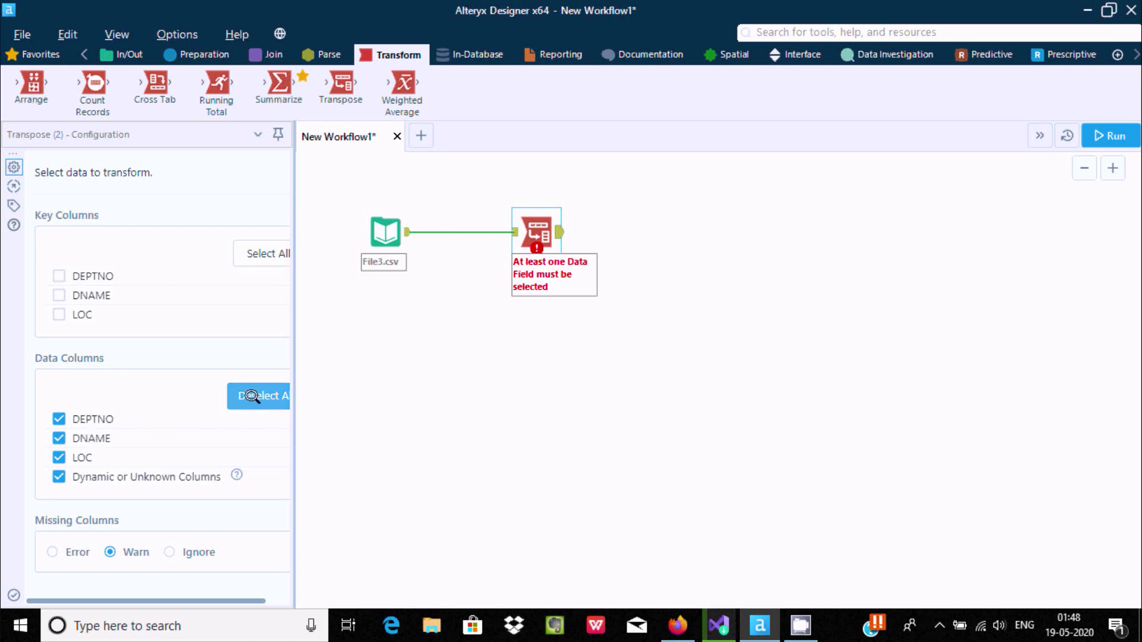
# Add a Report Text tool fed by the Transpose output and run the workflow.
pyautogui.click(544, 52)
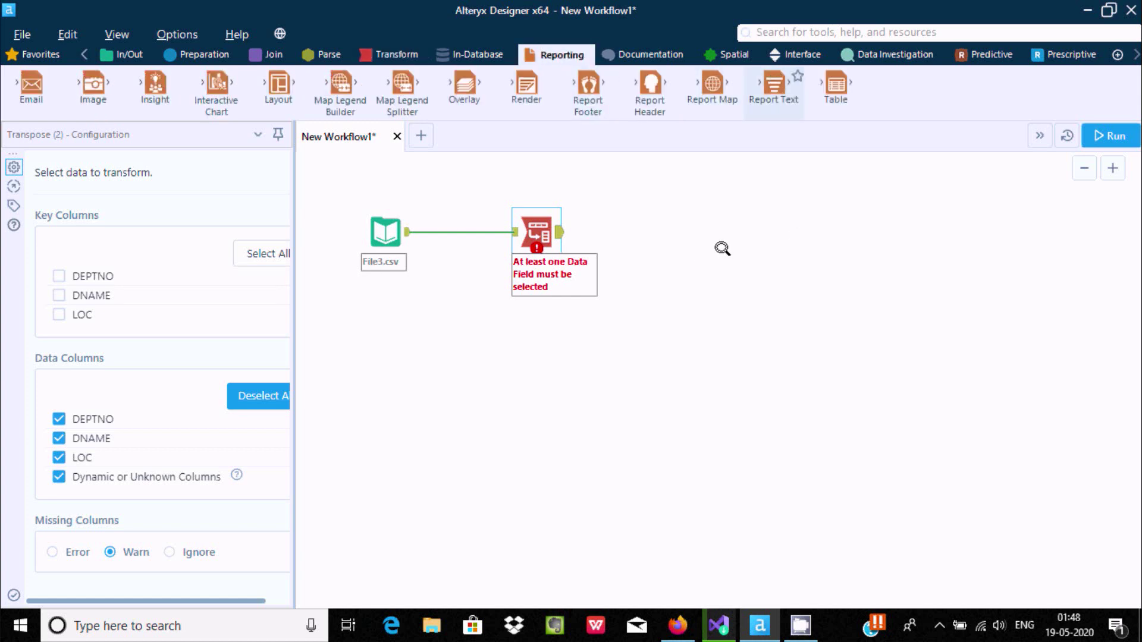
pyautogui.moveTo(695, 237); pyautogui.dragTo(726, 252)
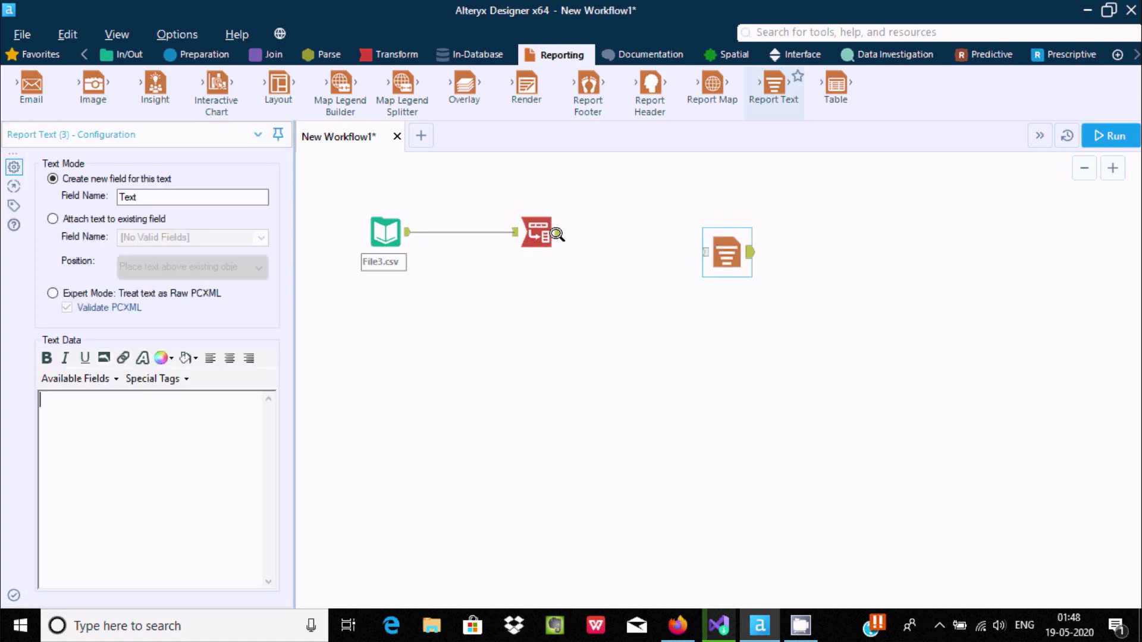
pyautogui.click(734, 261)
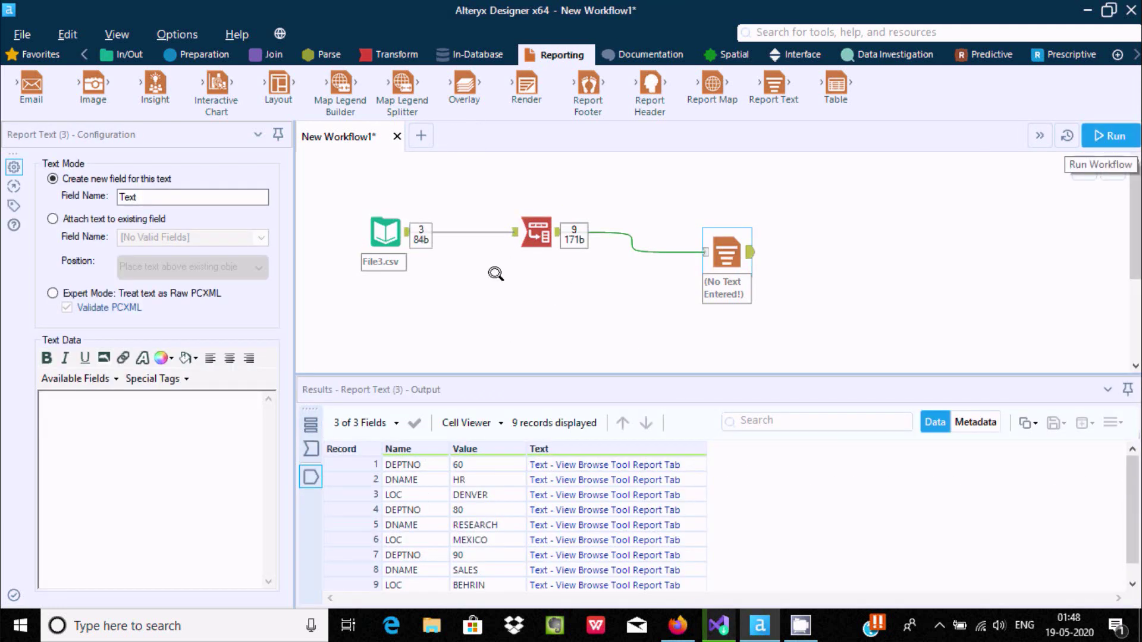
# Compare the Transpose tool's output with the original File3.csv records.
pyautogui.click(530, 213)
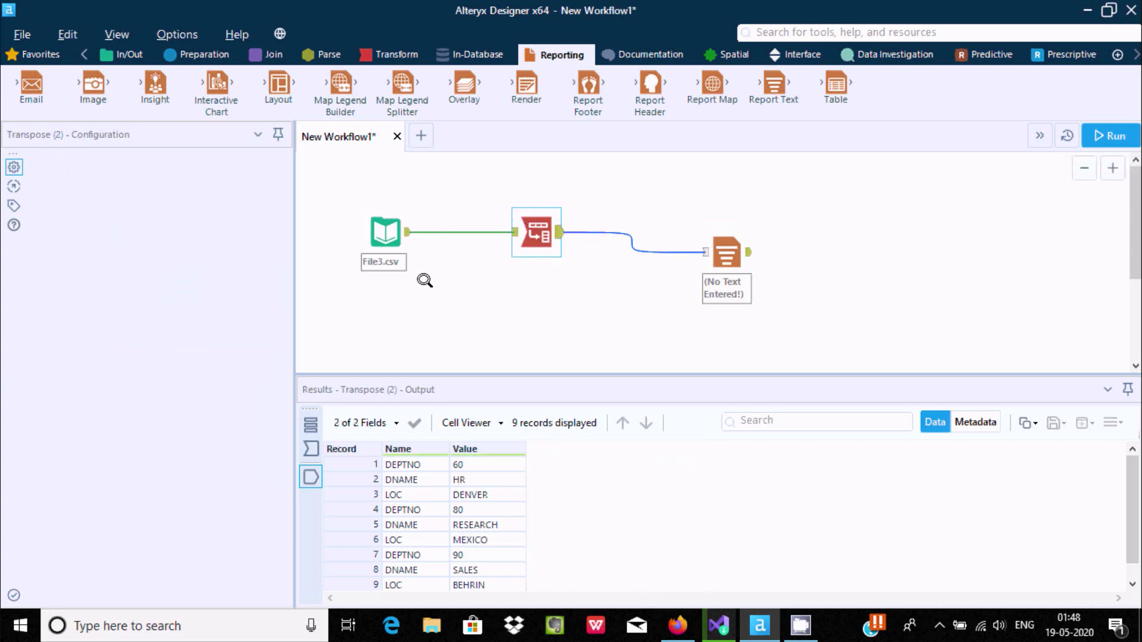
pyautogui.click(381, 231)
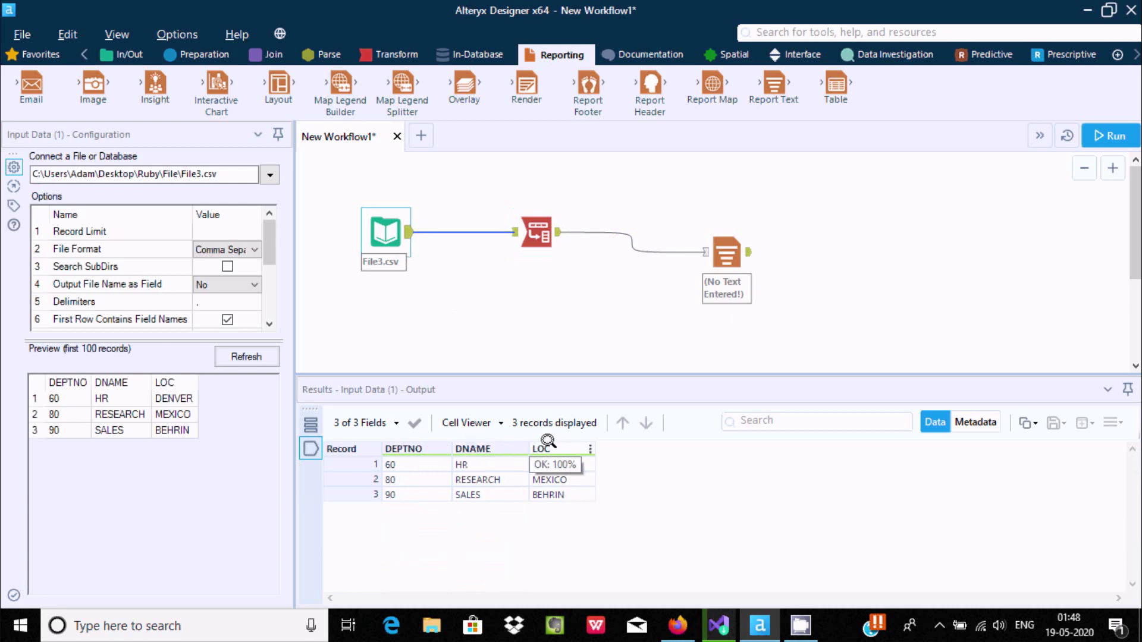
# Set DEPTNO as the Transpose key column and rerun the workflow to compare the output with the input records.
pyautogui.click(536, 227)
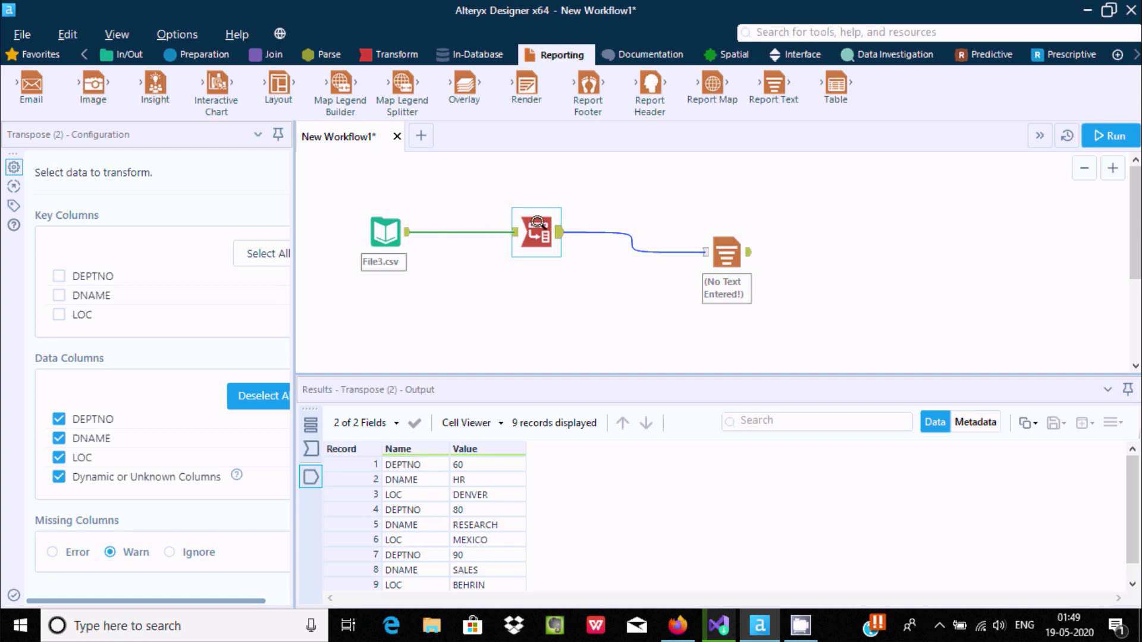
pyautogui.click(57, 276)
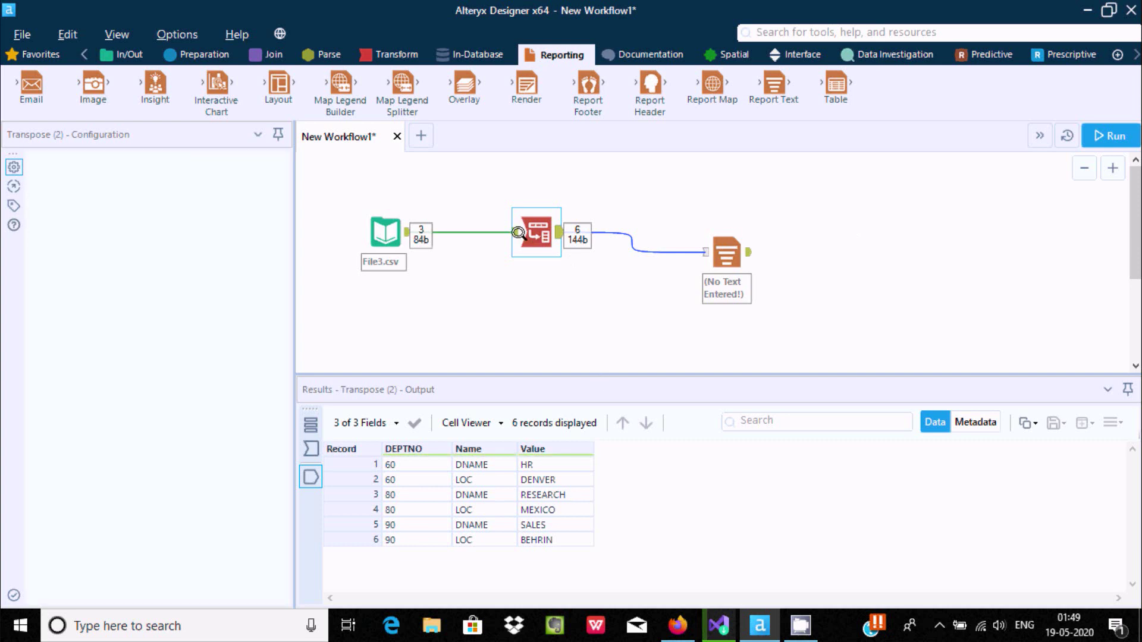
pyautogui.click(386, 231)
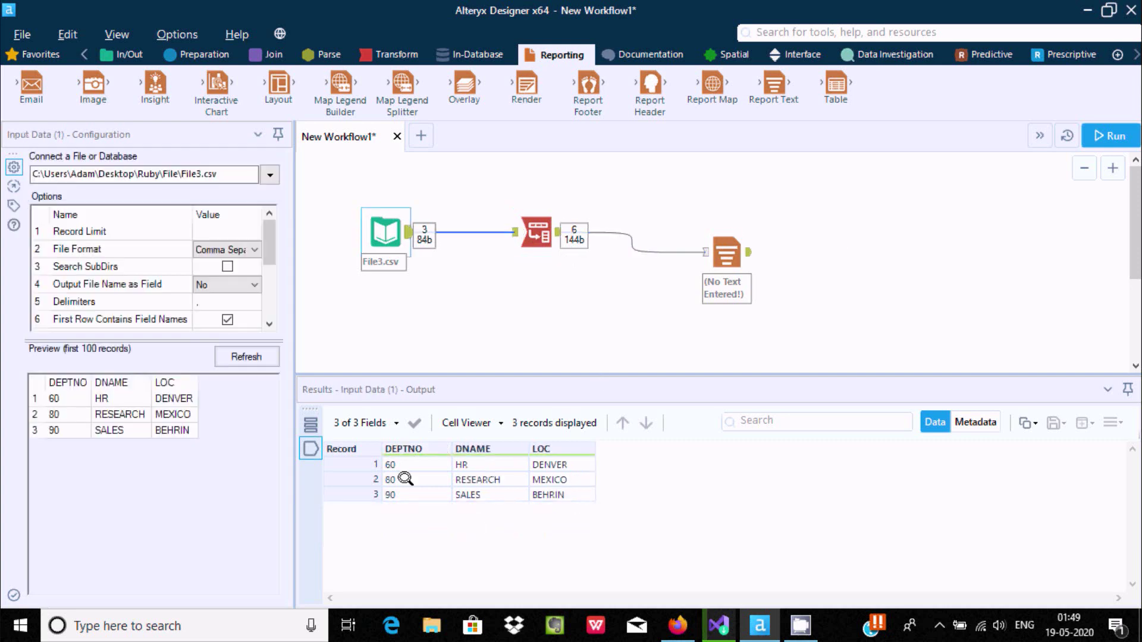
pyautogui.click(531, 232)
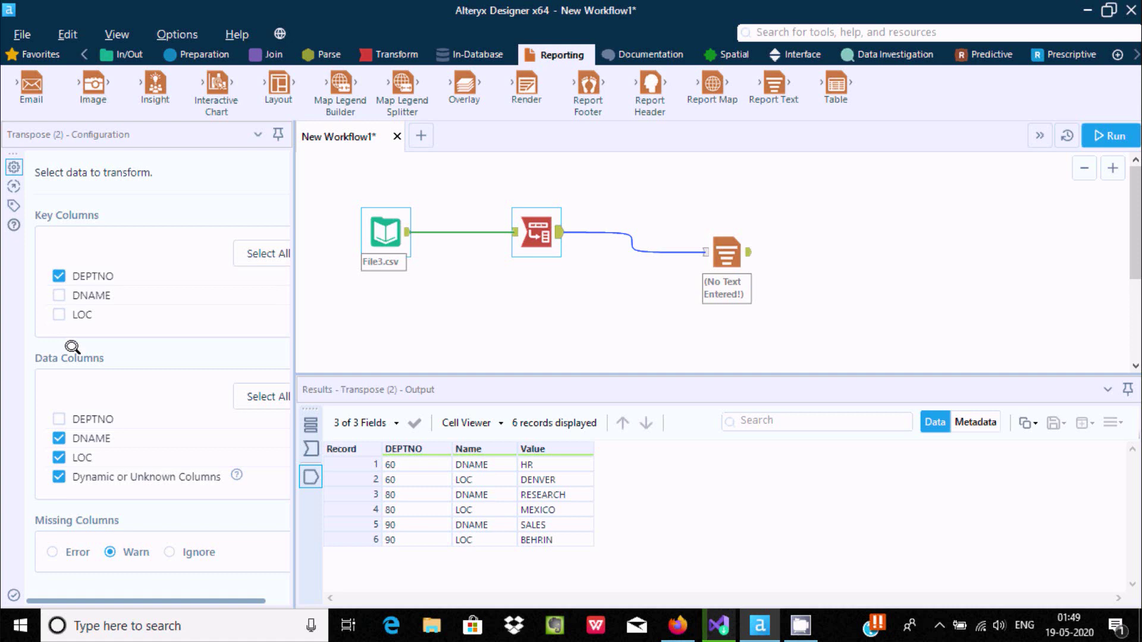
# Try DNAME and LOC as additional Transpose key columns, and restore DEPTNO as the only key with DNAME and LOC as data columns.
pyautogui.click(56, 291)
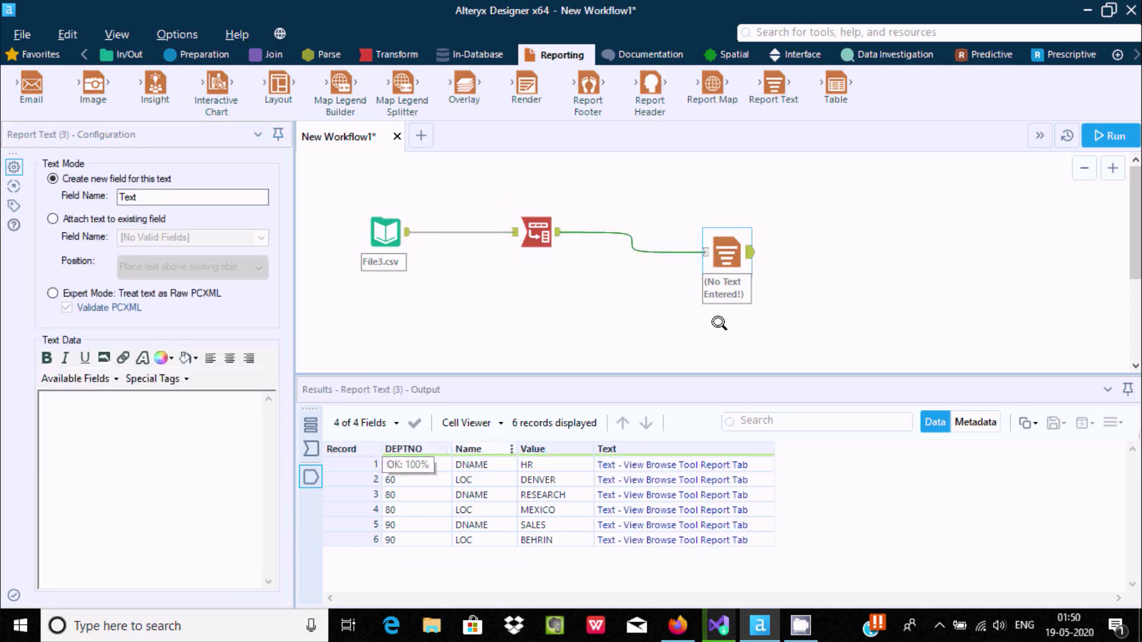
pyautogui.click(537, 235)
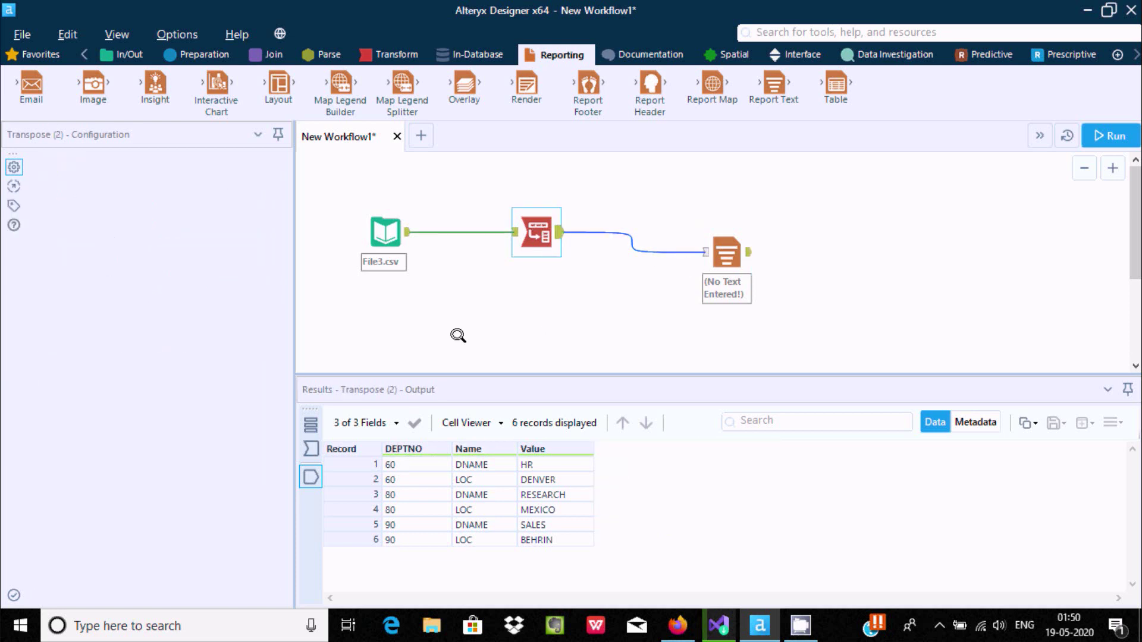
pyautogui.click(400, 245)
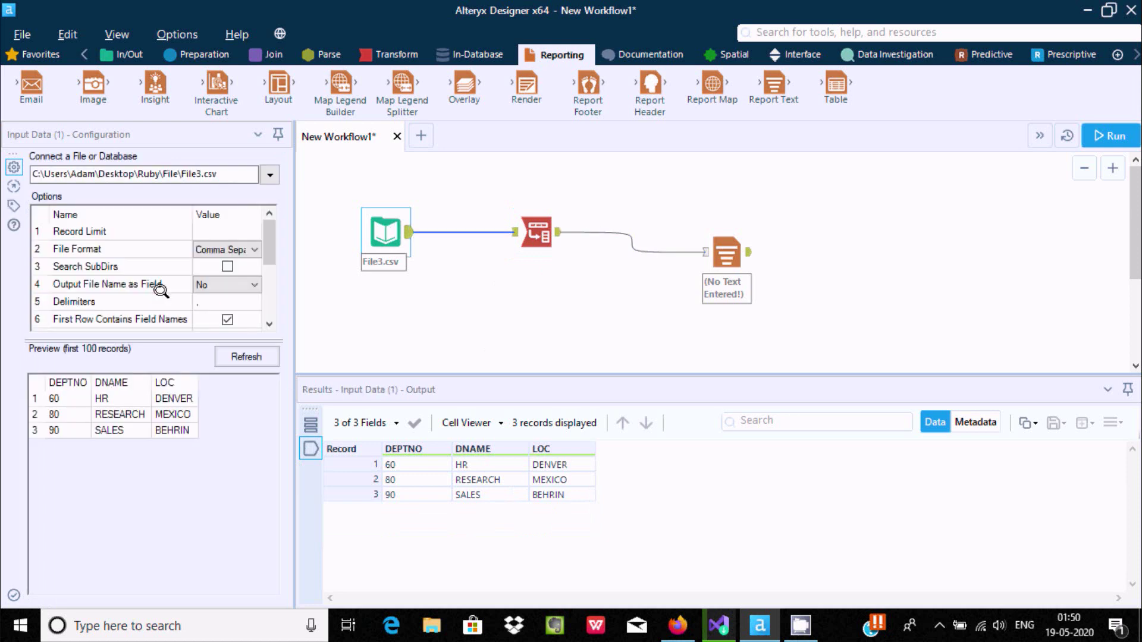
pyautogui.click(537, 231)
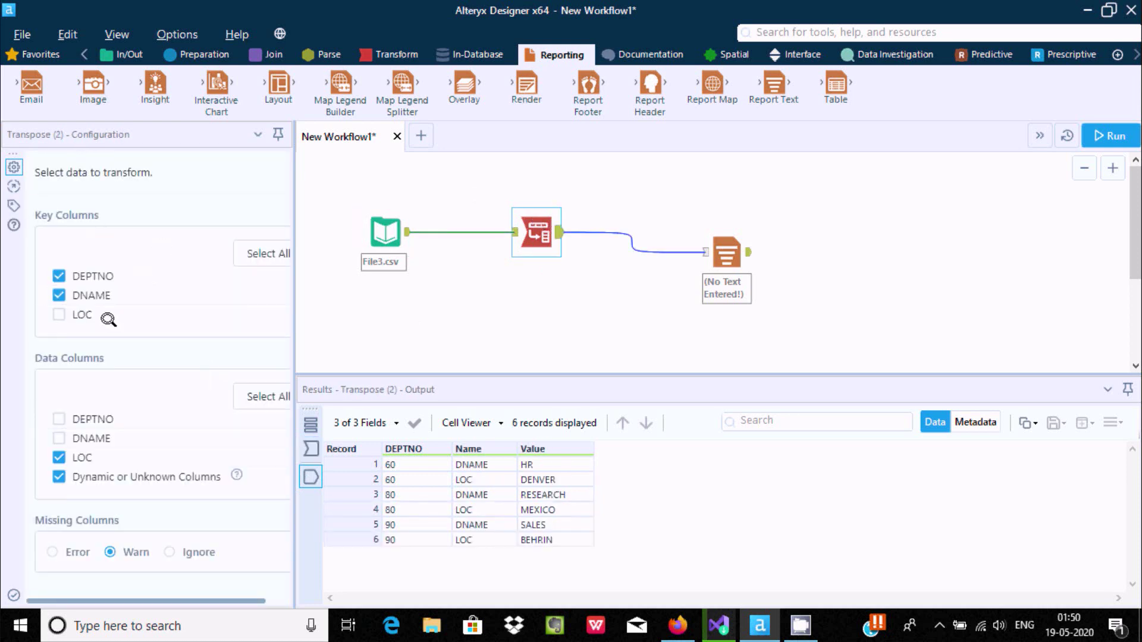
pyautogui.click(59, 290)
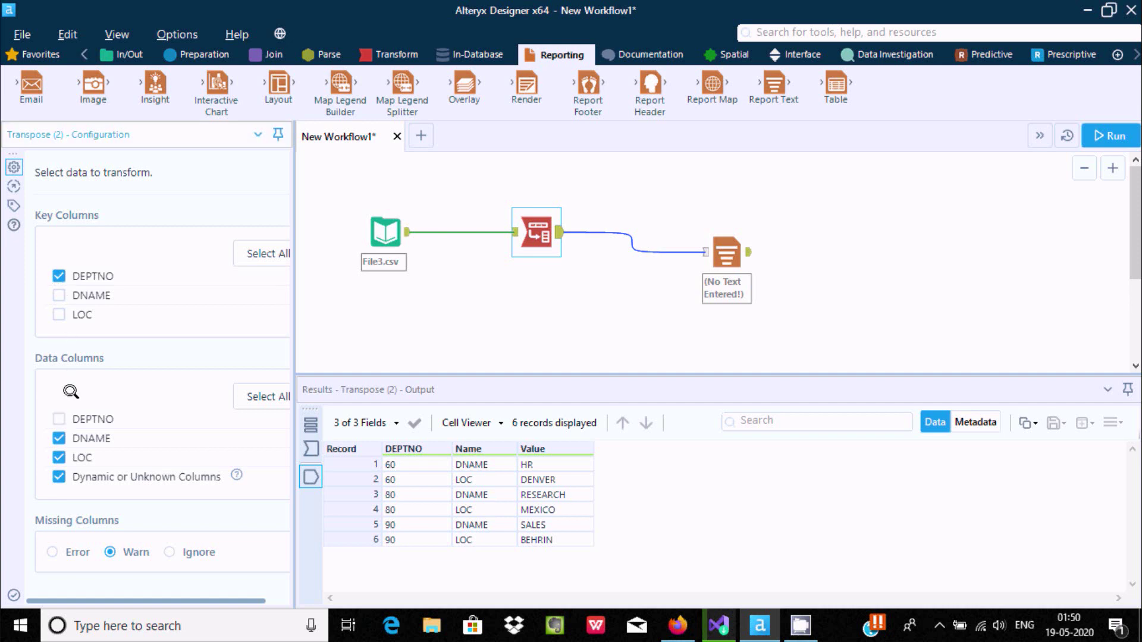
pyautogui.click(57, 312)
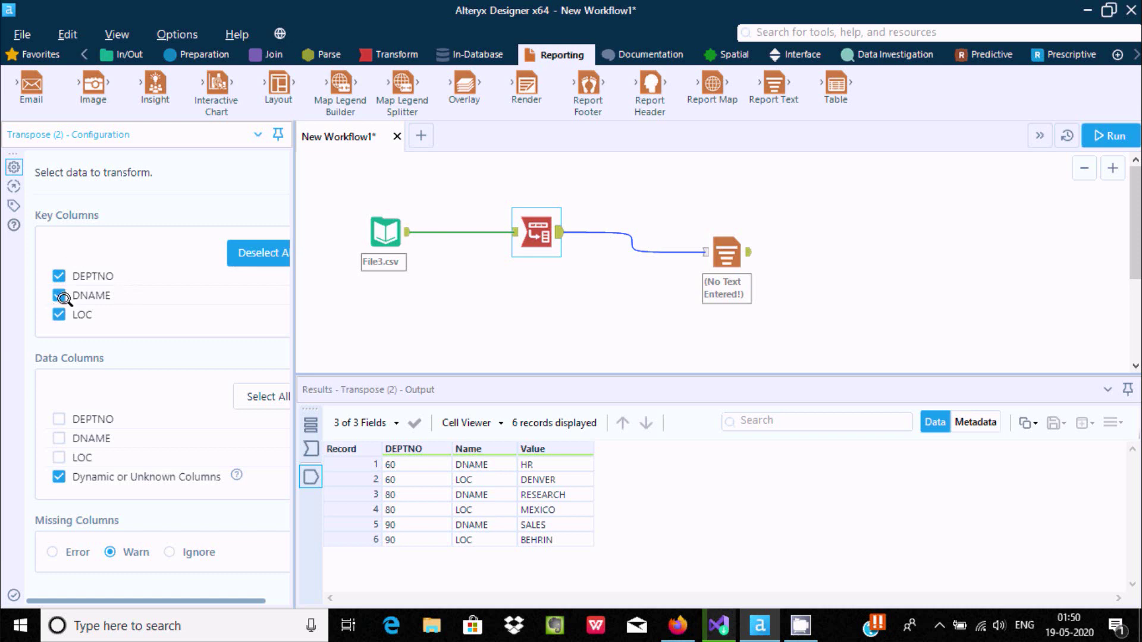
pyautogui.click(59, 295)
pyautogui.click(58, 314)
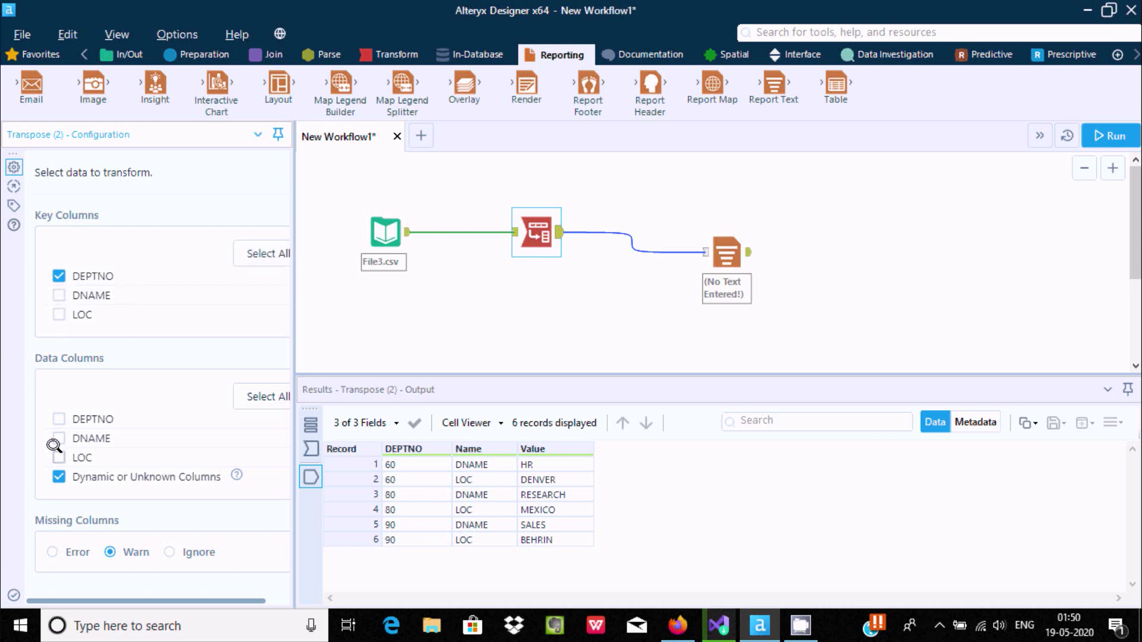
pyautogui.click(58, 457)
pyautogui.click(58, 438)
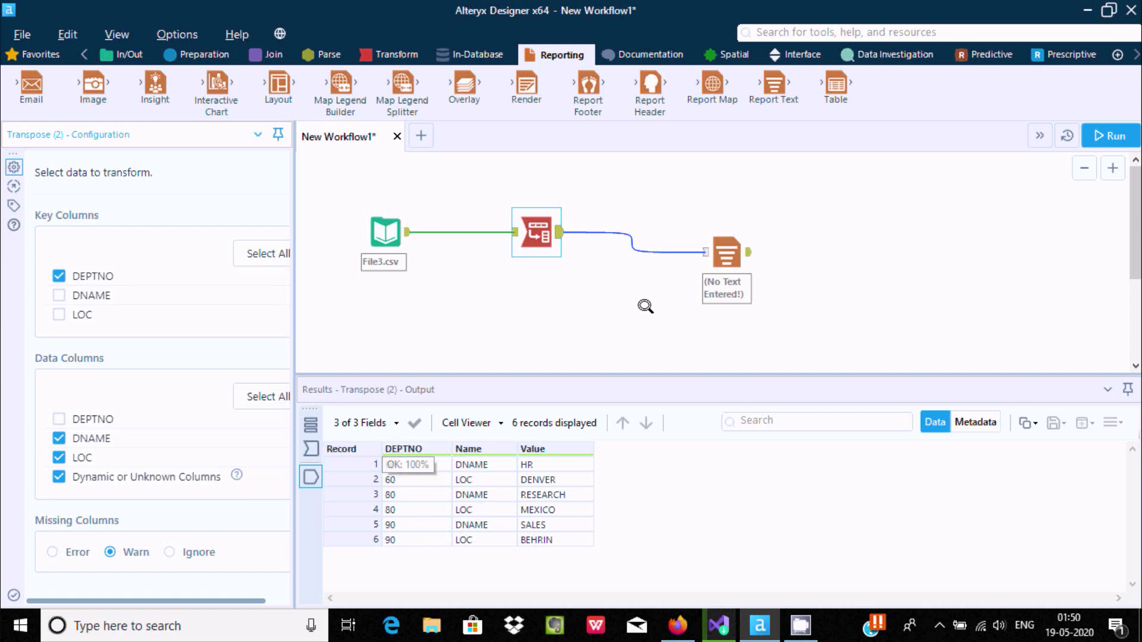
# Review the File3.csv records against the DEPTNO-keyed Transpose output, and view the Transpose tool's description.
pyautogui.click(385, 229)
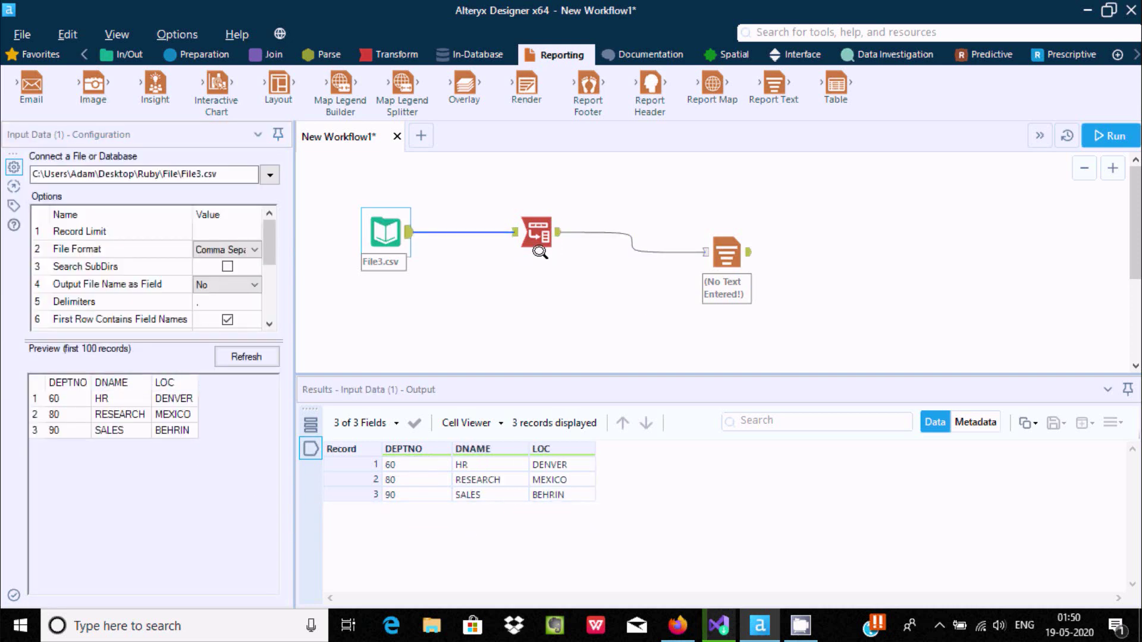
pyautogui.click(538, 249)
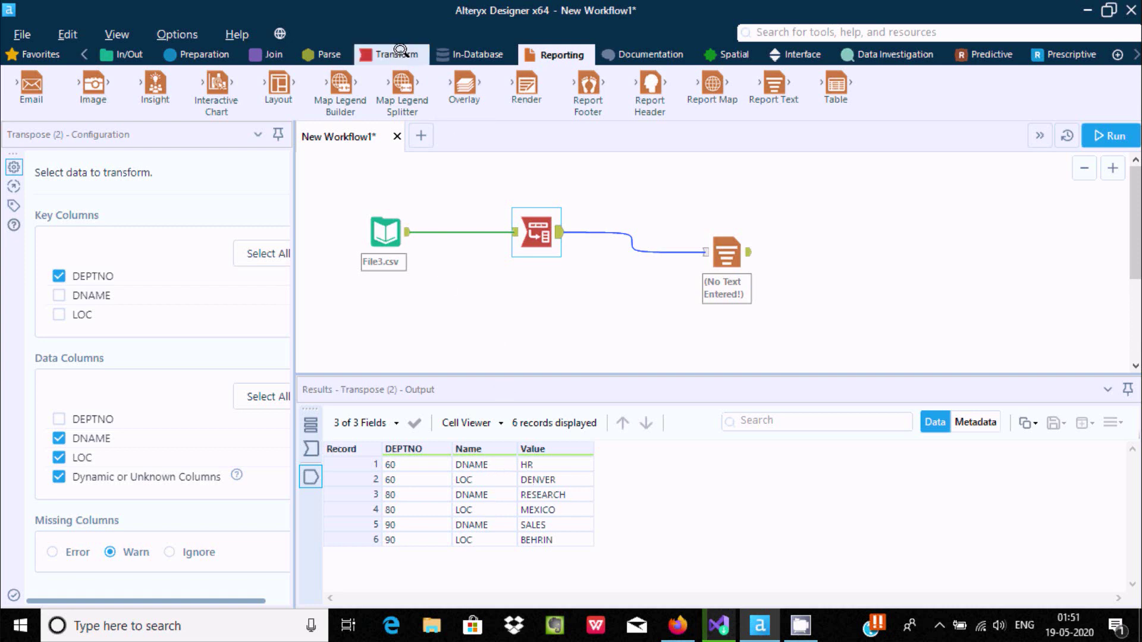
pyautogui.click(394, 54)
pyautogui.moveTo(333, 88)
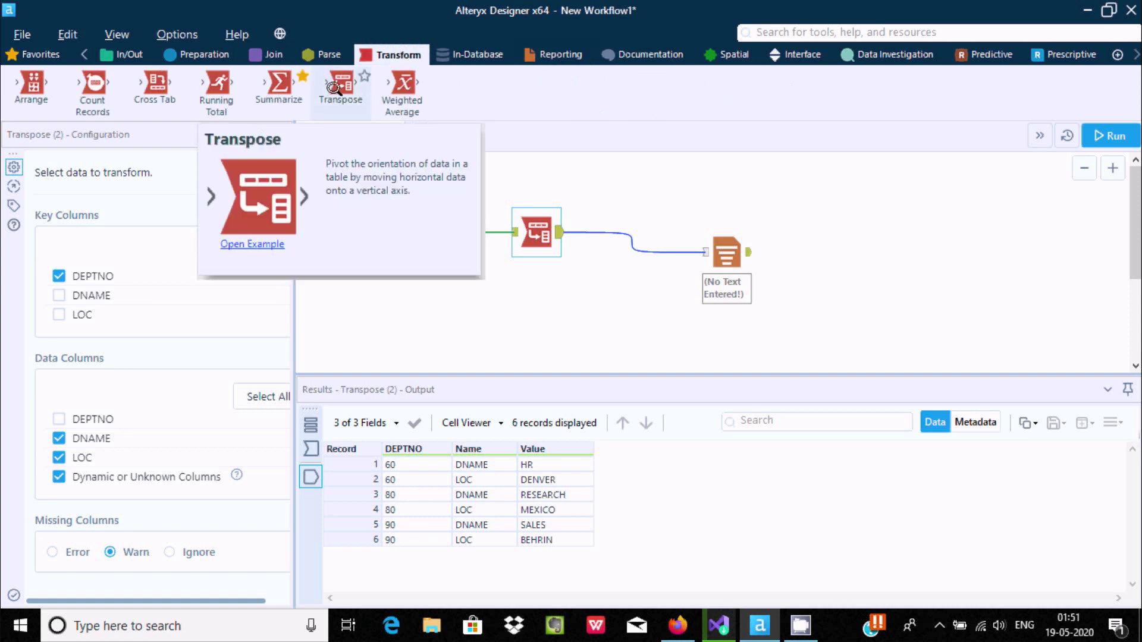